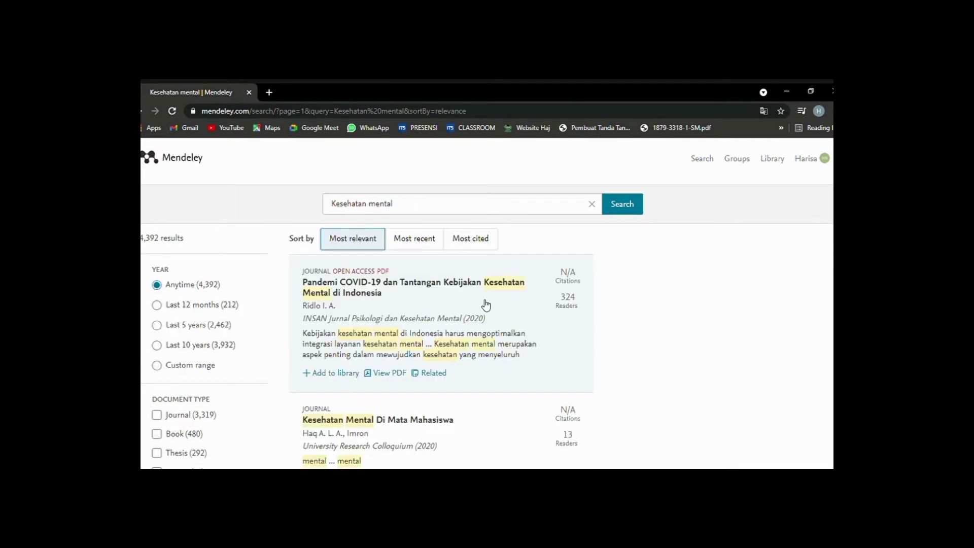
Open the article "Pandemi COVID-19 dan Tantangan Kebijakan Kesehatan Mental di Indonesia" in a new tab and view its PDF.
scroll(460, 287, down, 9)
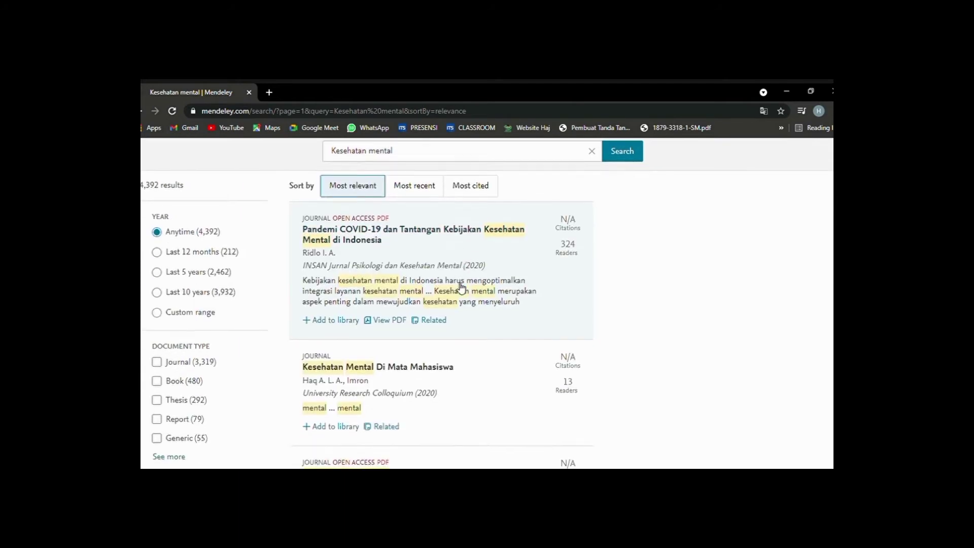
scroll(461, 287, up, 9)
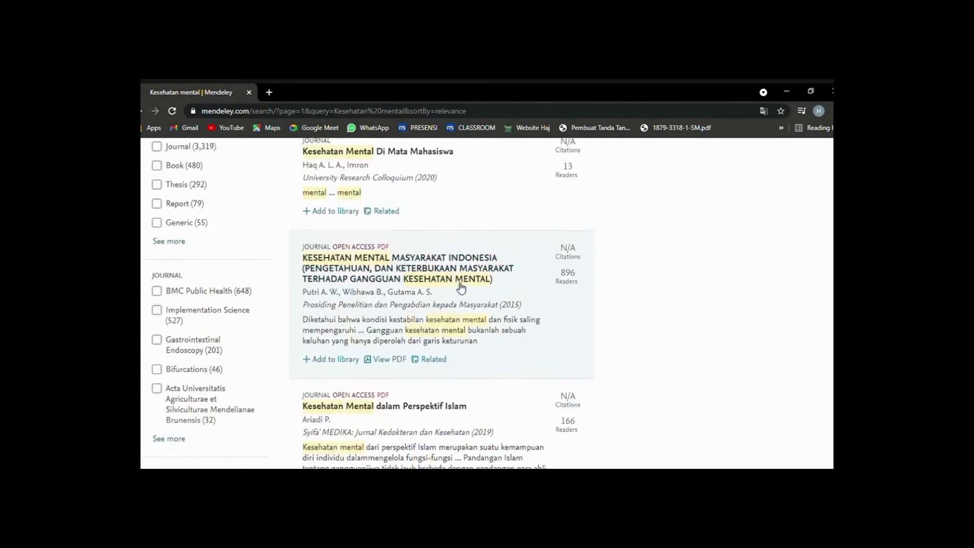
middle_click(468, 293)
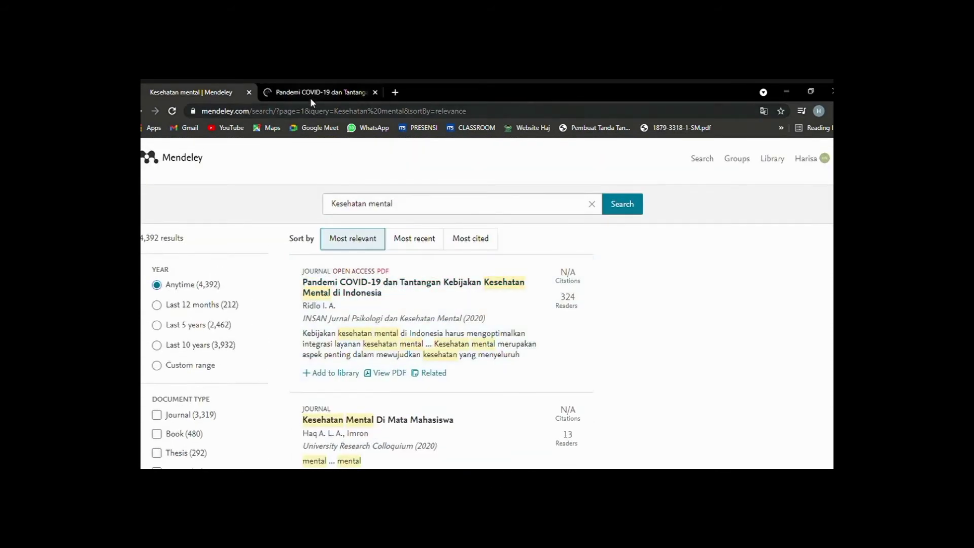
click(309, 93)
click(352, 315)
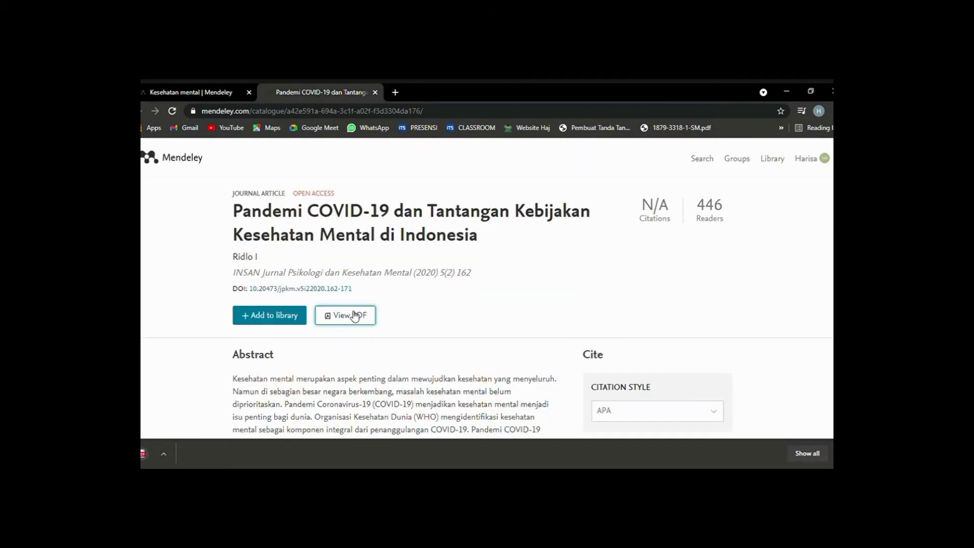
click(215, 455)
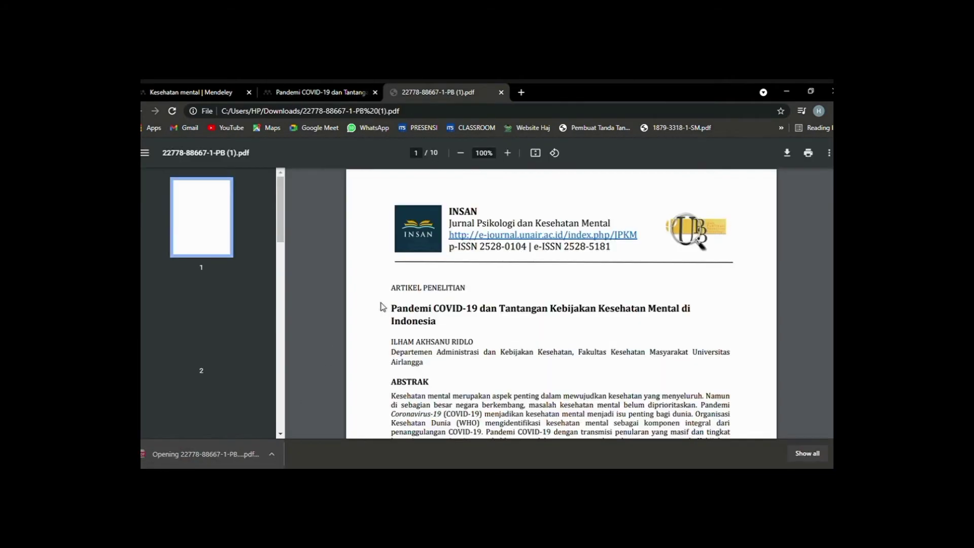
Read through the article's abstracts on the first page and highlight the Indonesian keywords after "Kata kunci".
scroll(414, 314, down, 2)
scroll(414, 314, down, 4)
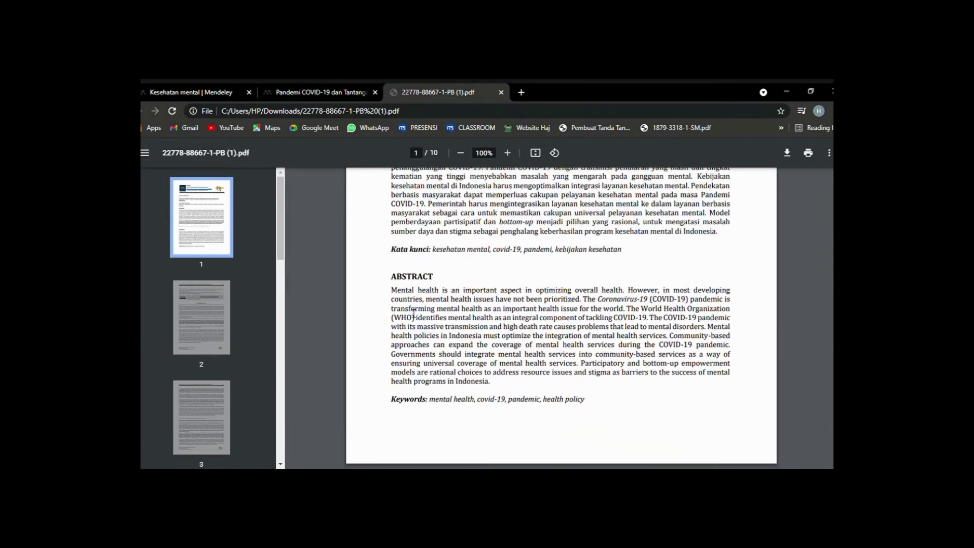
scroll(413, 313, up, 2)
drag(433, 361, 625, 361)
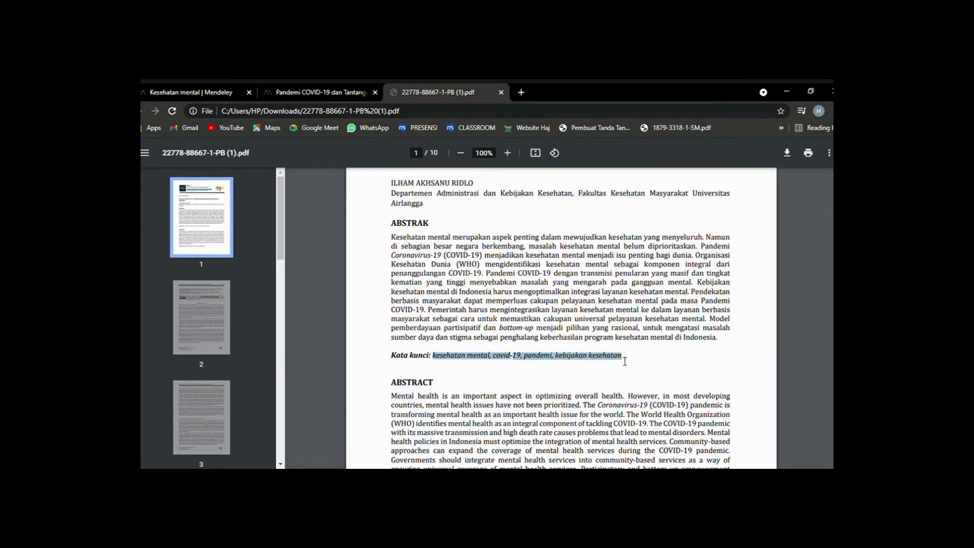
Return to the Mendeley search, extend the query to "Kesehatan mental pada masa pandemi covid-19" and skim the results.
key(ctrl+Tab)
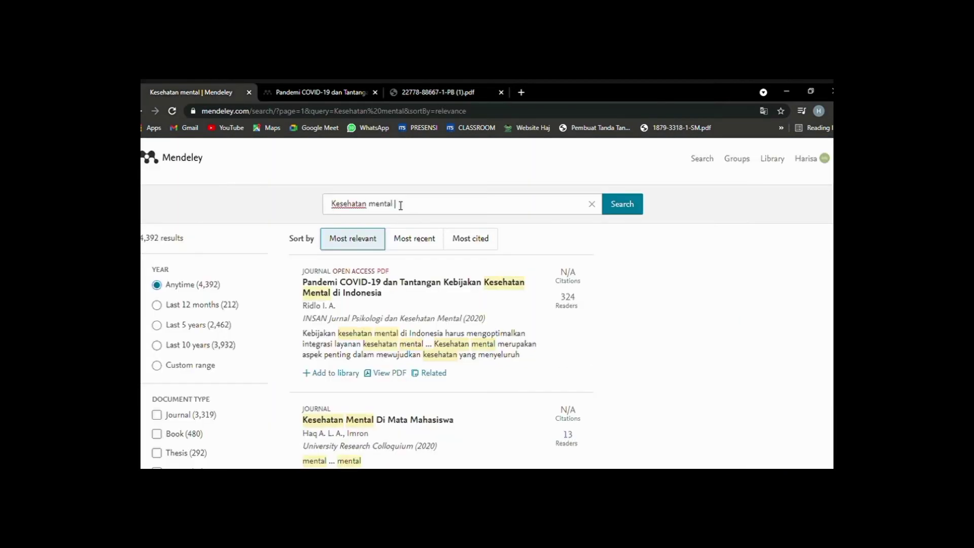
text(pada masa pandemi covid-19)
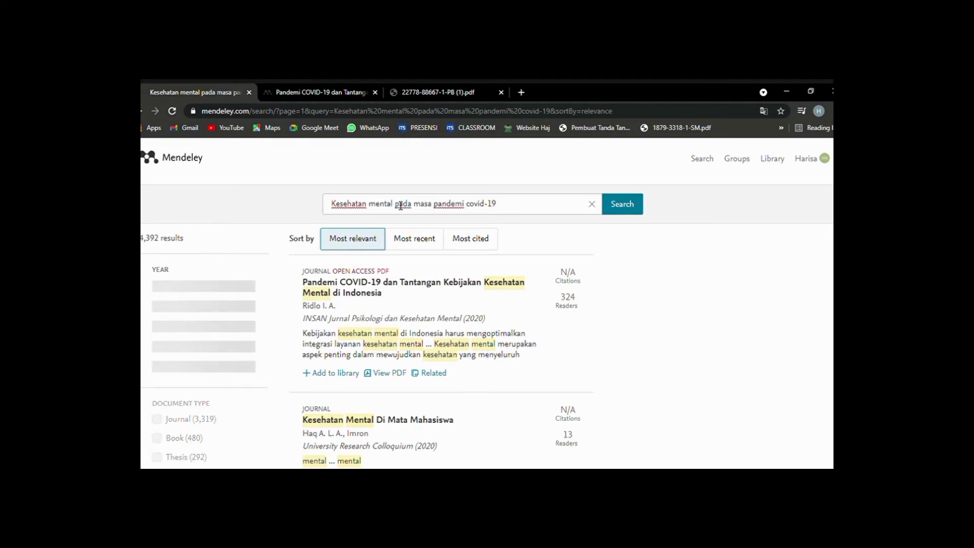
scroll(406, 355, down, 4)
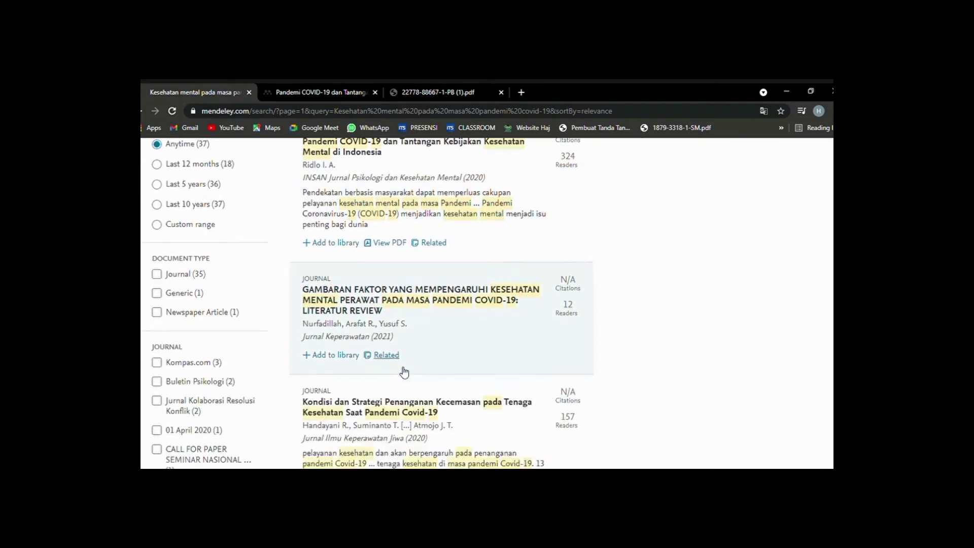
scroll(405, 370, up, 4)
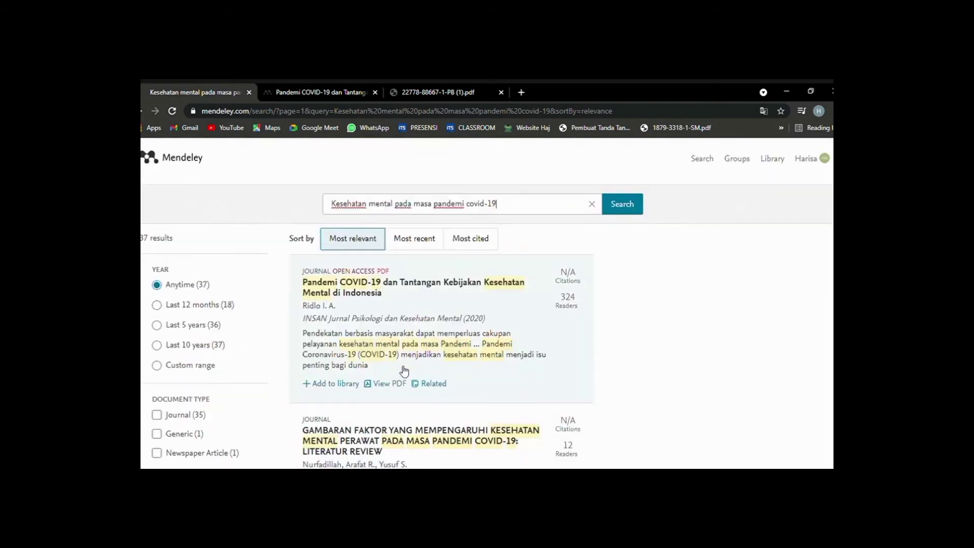
Go back to the article's catalogue page and add the article to the Mendeley library.
click(324, 92)
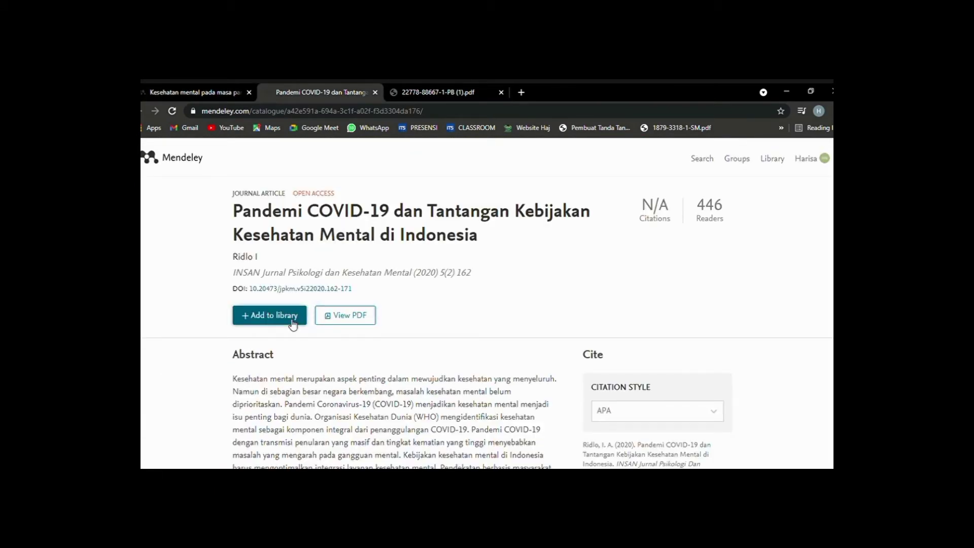
click(293, 323)
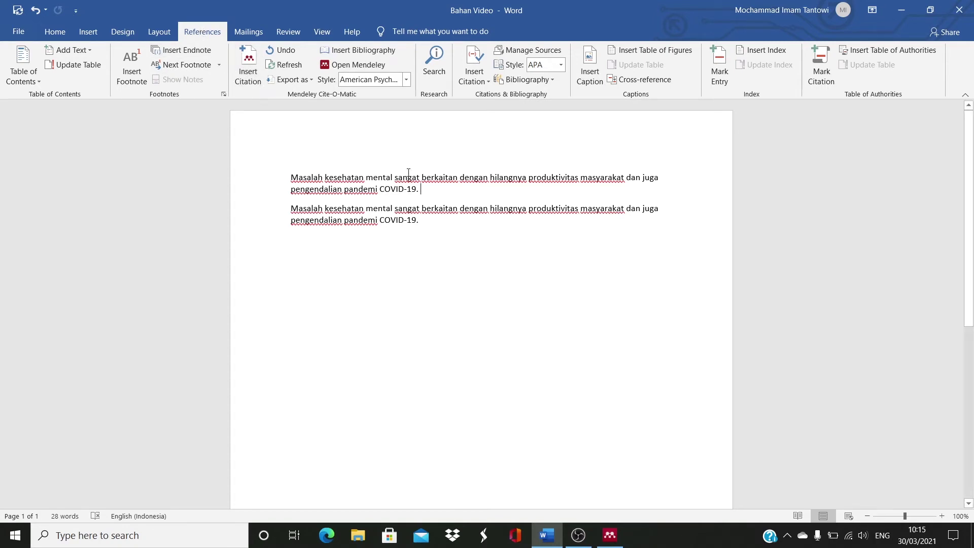
In Word, insert a Mendeley citation after the first paragraph, searching "keseha" and choosing "Pandemi COVID-19 dan Tantangan Kebijakan Kesehatan Mental di Indonesia".
click(248, 71)
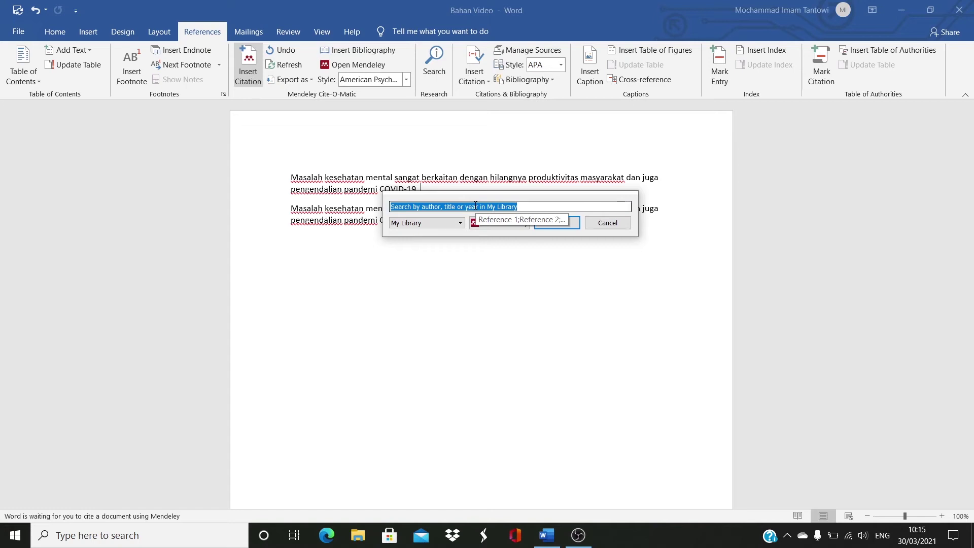
text(kese)
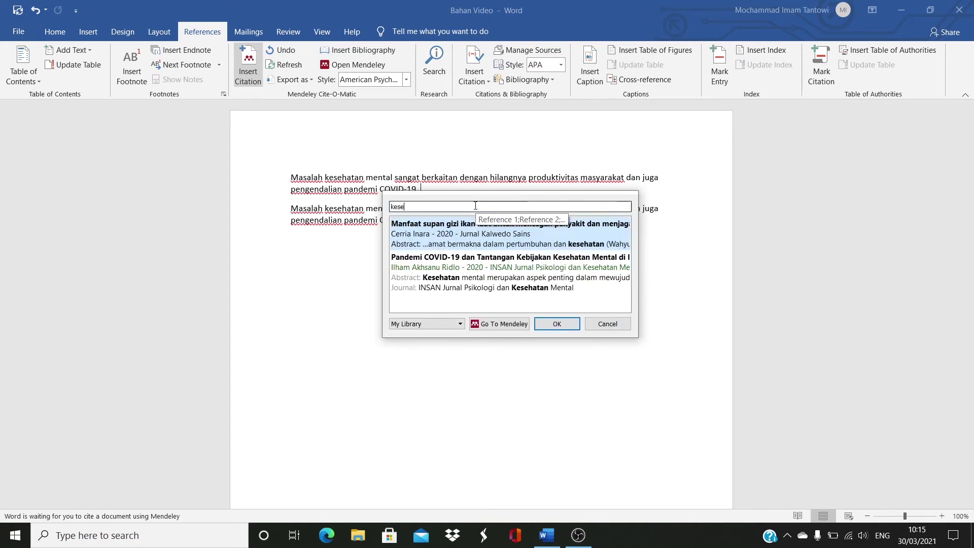
text(ha)
click(495, 278)
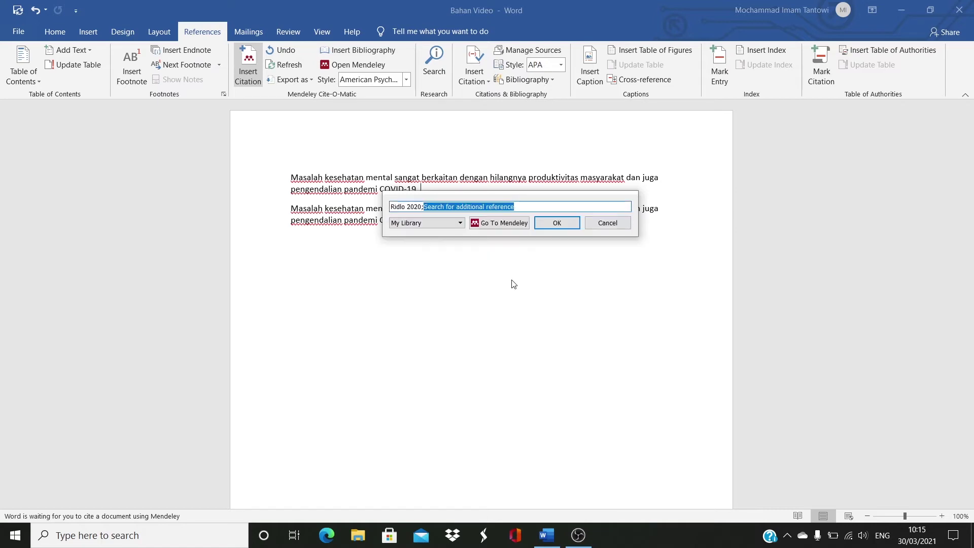
click(557, 224)
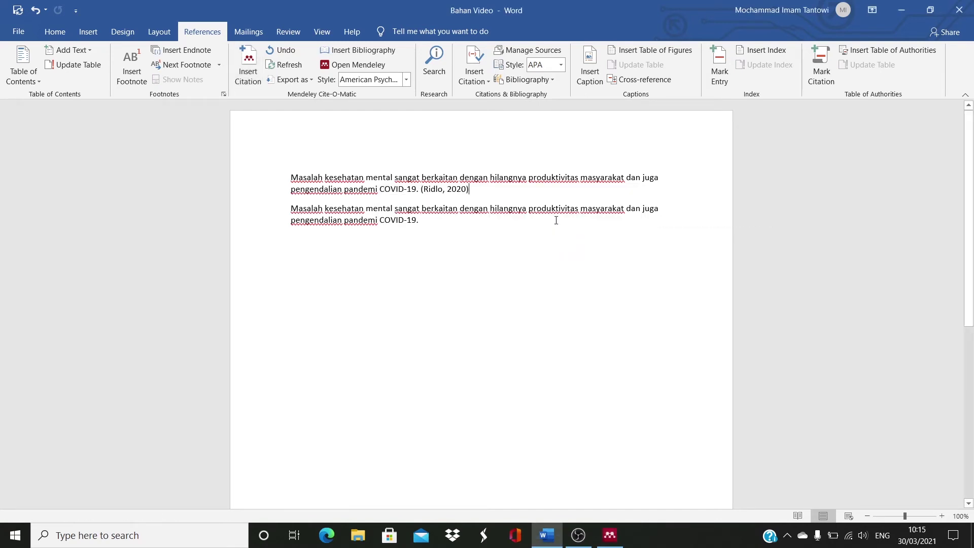
Cite the same COVID-19 mental health article after the second paragraph, searching "keseha" and setting the citation's page to 10.
click(467, 220)
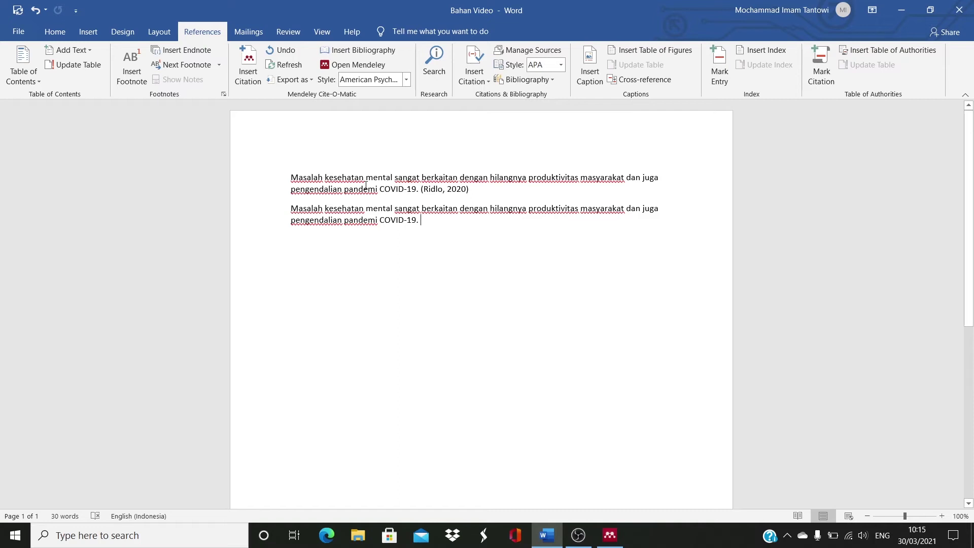
click(249, 70)
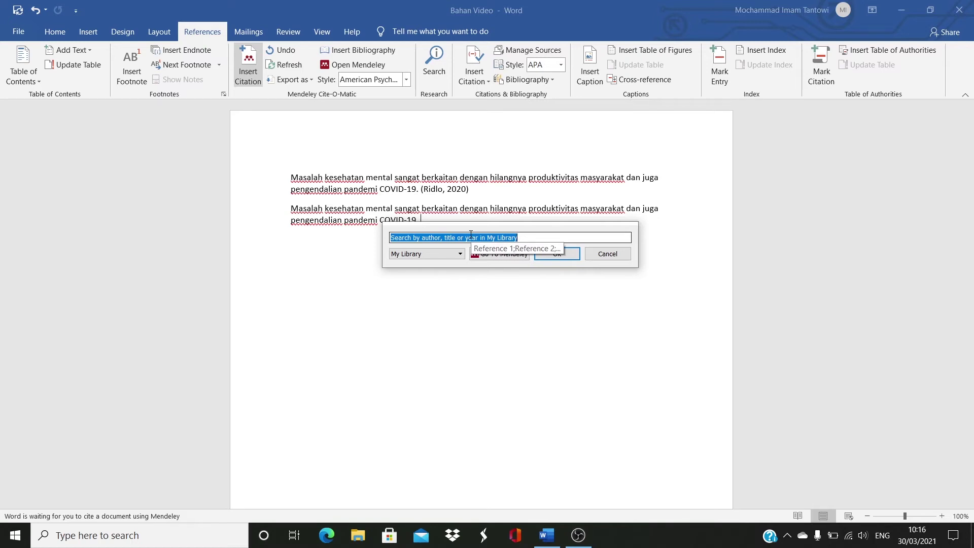
text(keseha)
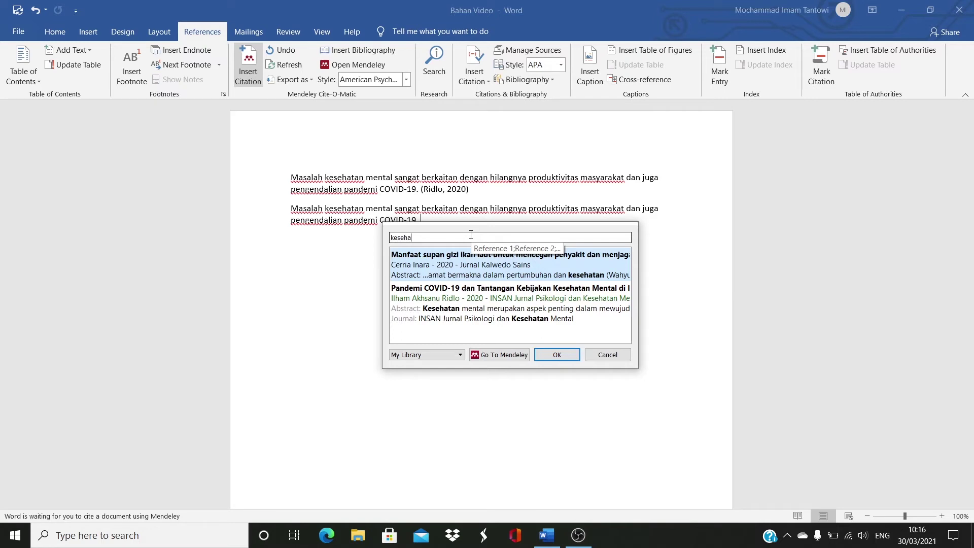
click(541, 304)
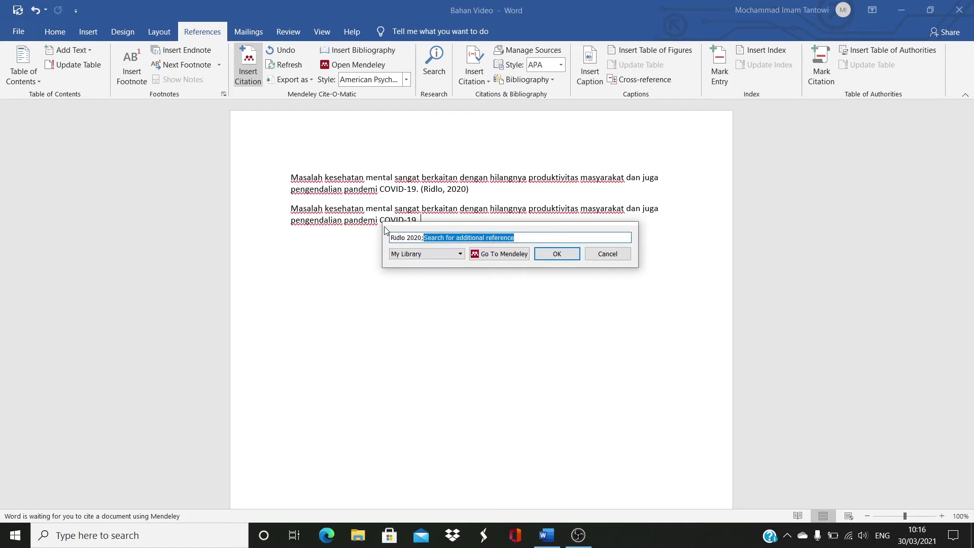
click(395, 238)
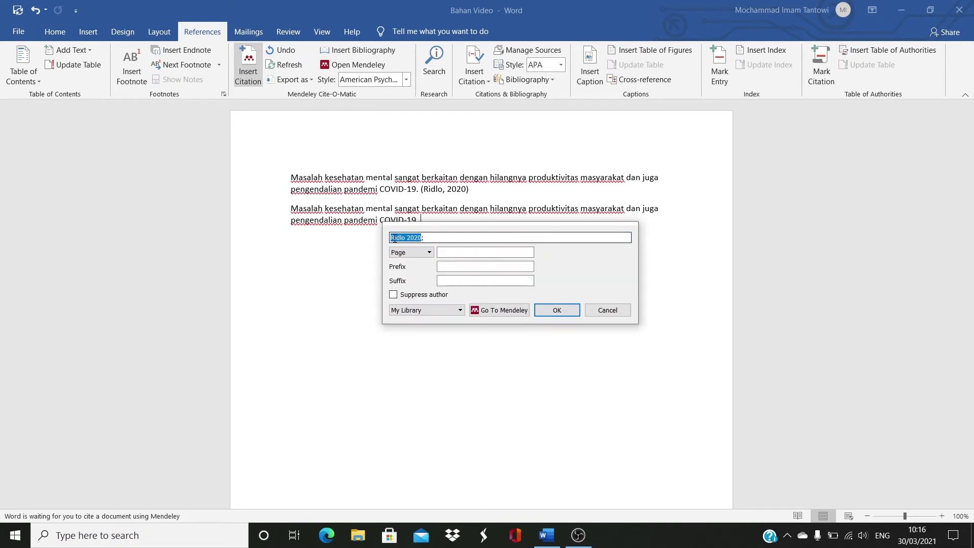
click(457, 254)
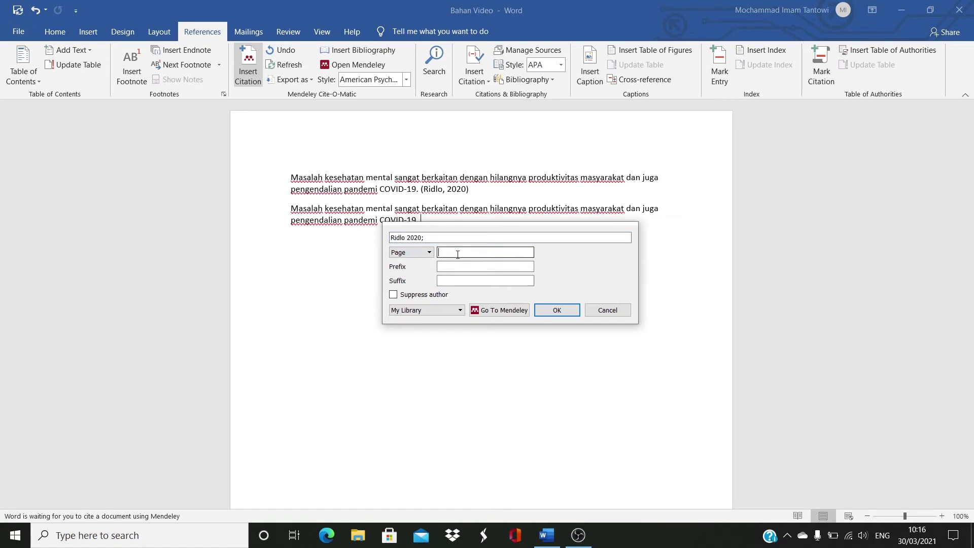
text(10)
click(557, 310)
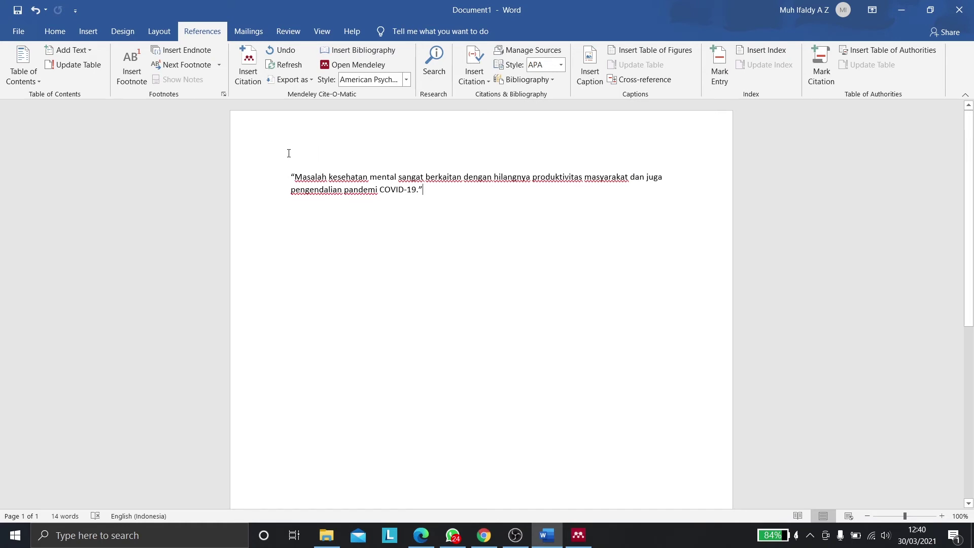
Try to cite the COVID-19 mental health article directly after the quotation's closing mark in Document1, picking it from Mendeley Desktop.
click(55, 31)
click(199, 34)
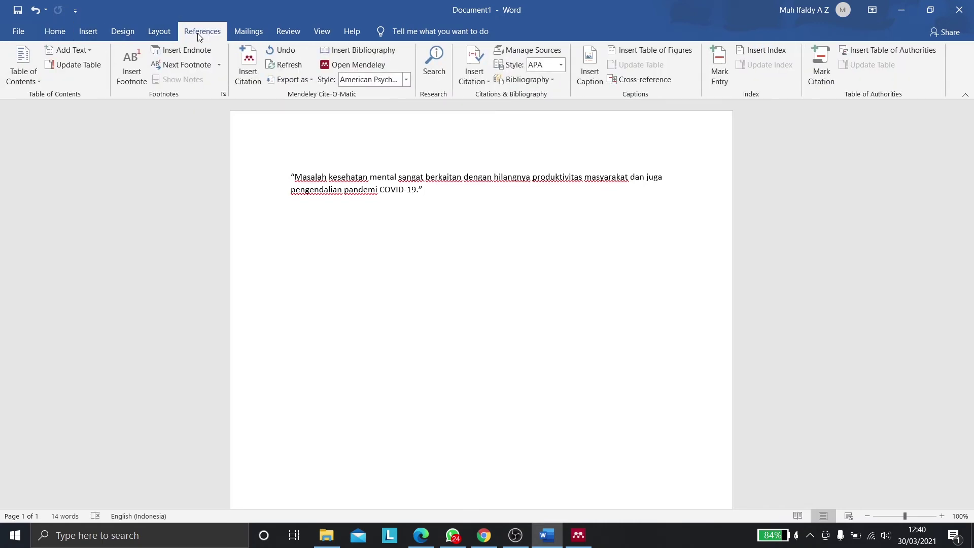
click(248, 66)
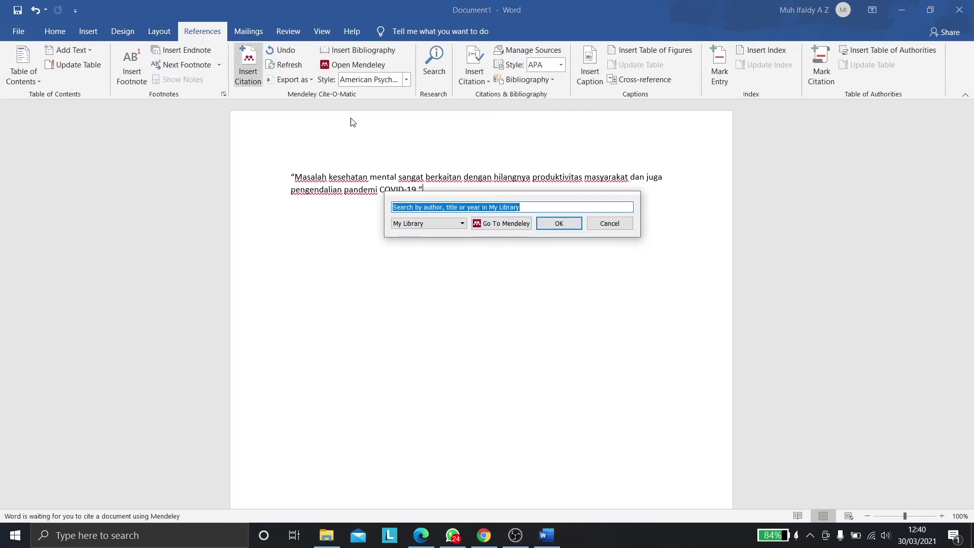
click(495, 225)
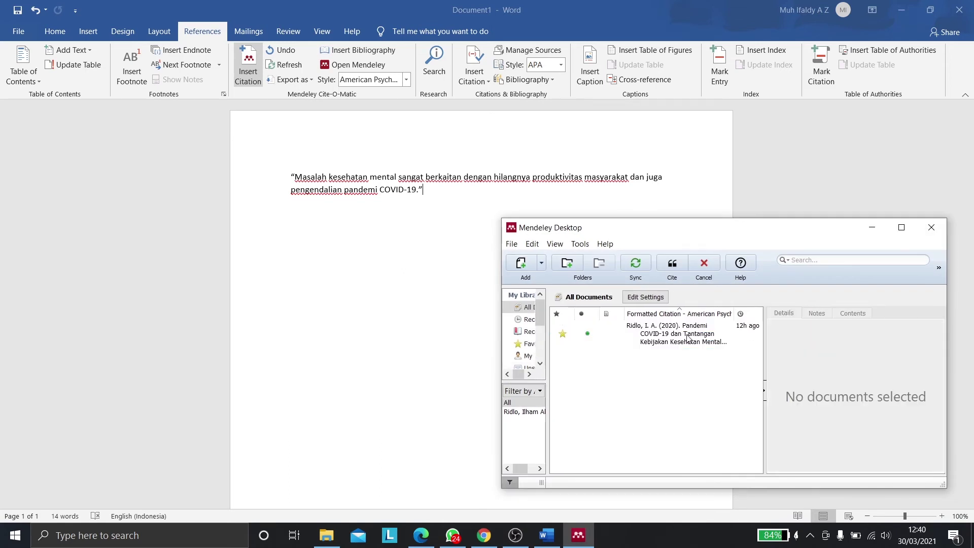
click(683, 339)
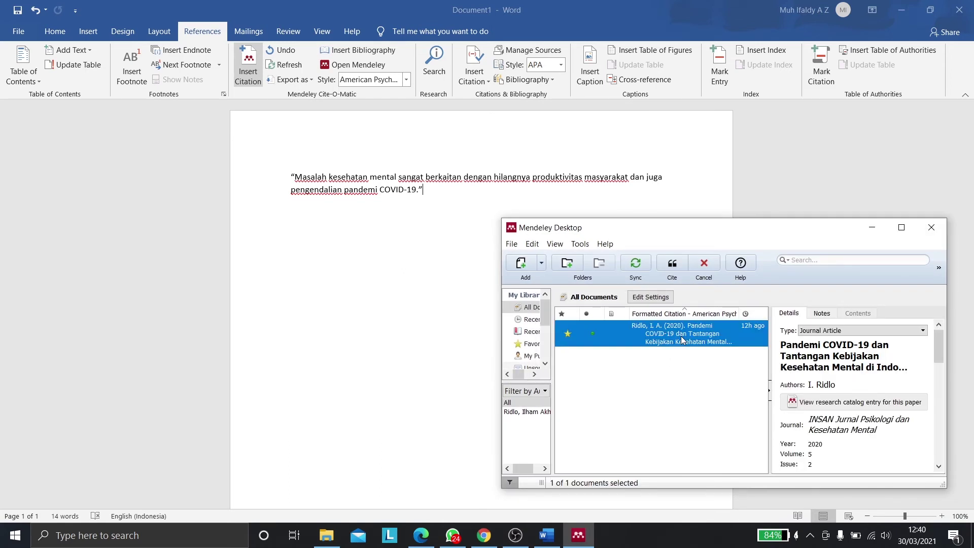
click(673, 269)
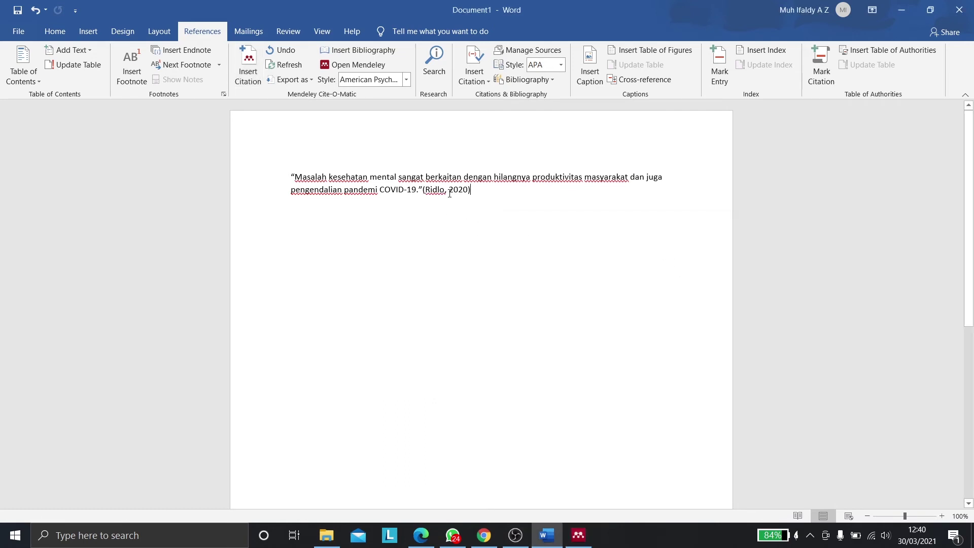
click(432, 189)
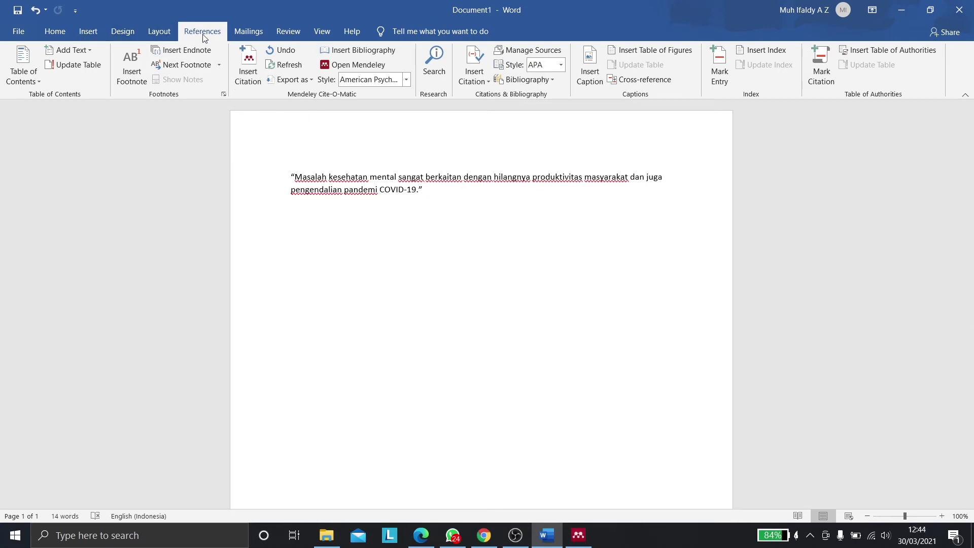
Insert the article's citation after the space following the quoted sentence, selecting the article in Mendeley Desktop.
click(248, 63)
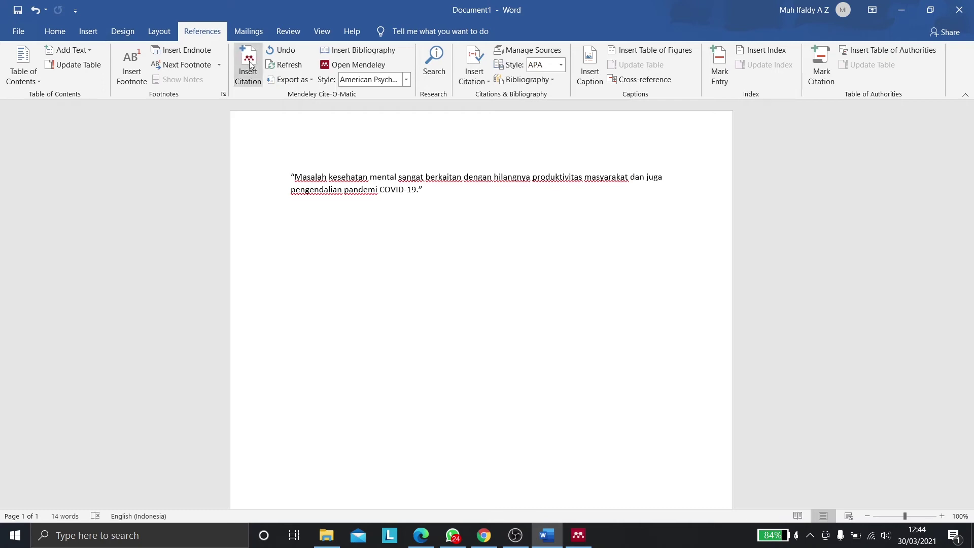
click(494, 224)
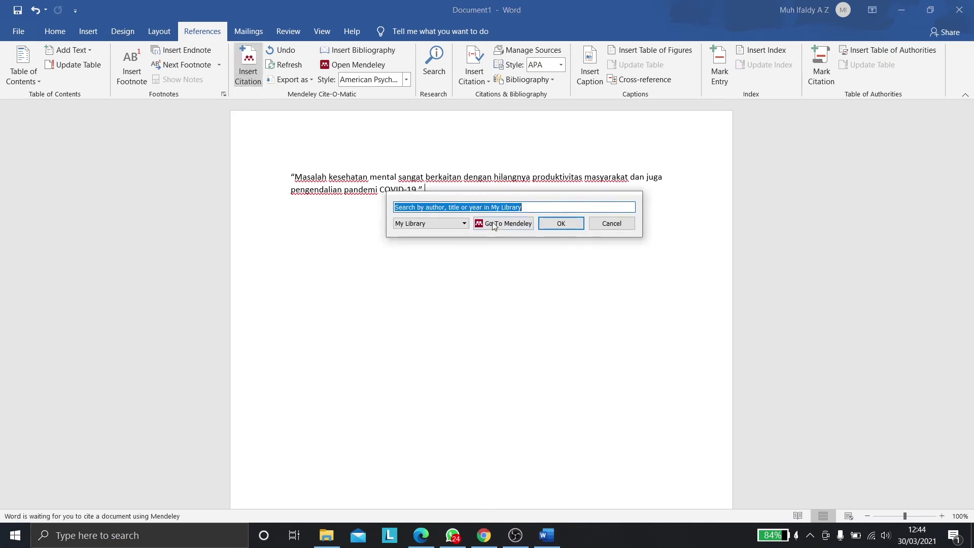
click(642, 394)
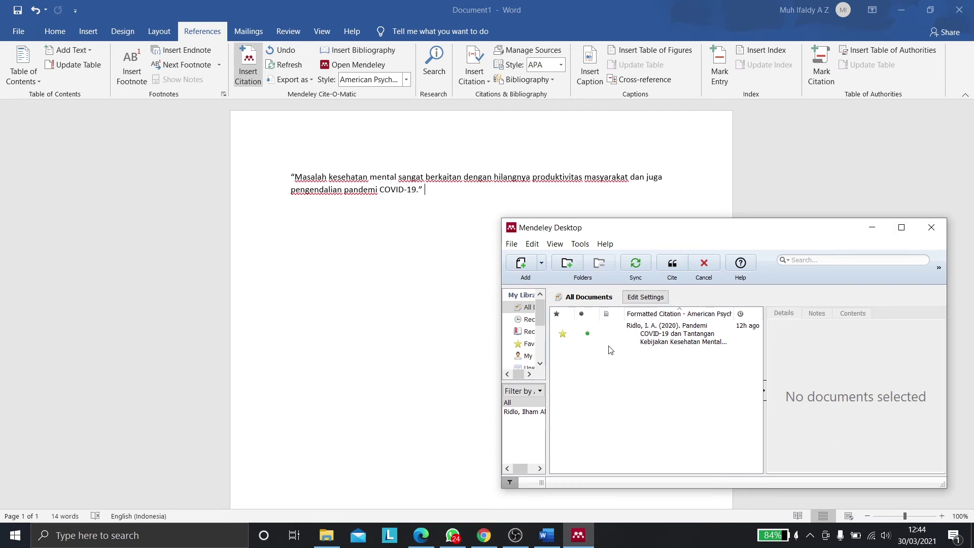
click(686, 341)
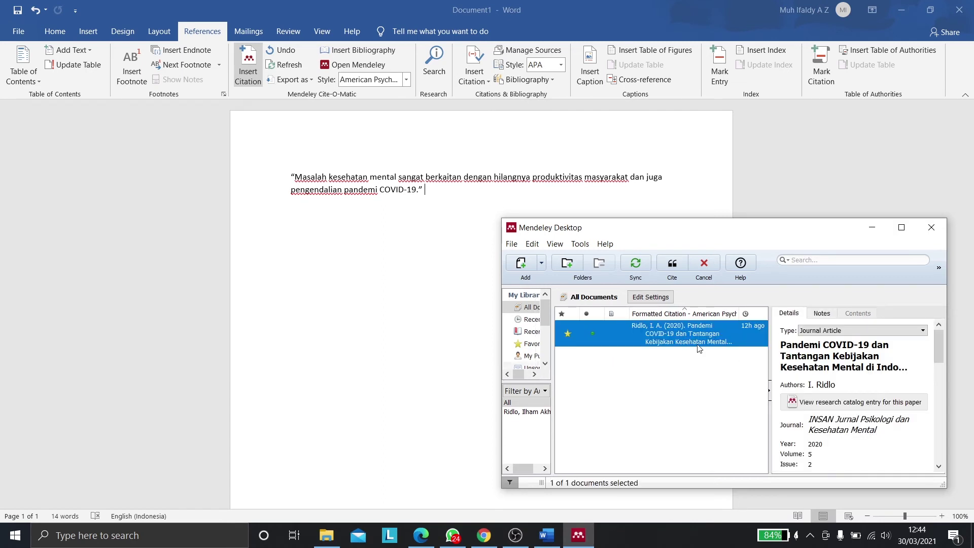
click(675, 266)
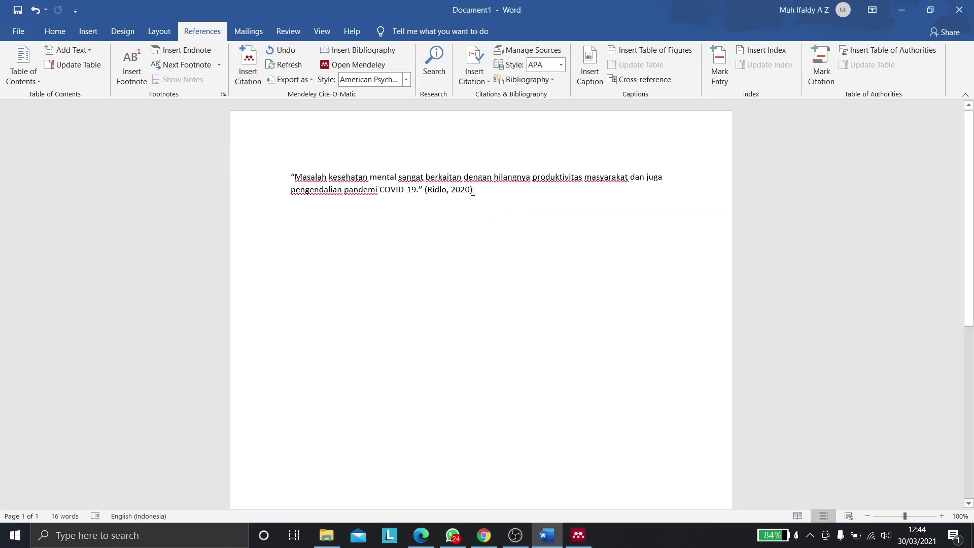
Edit the citation after the quoted sentence to add page number 161.
double_click(463, 192)
click(426, 190)
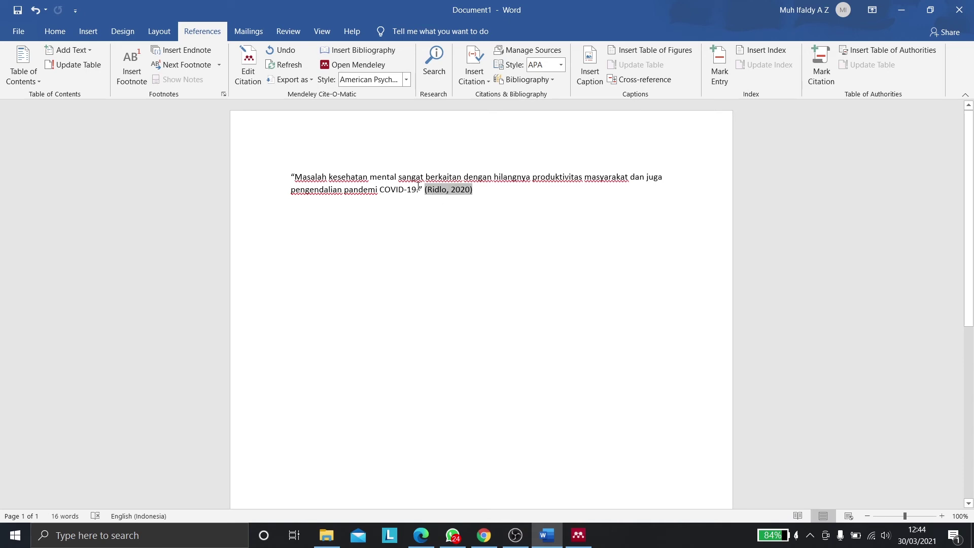
click(247, 71)
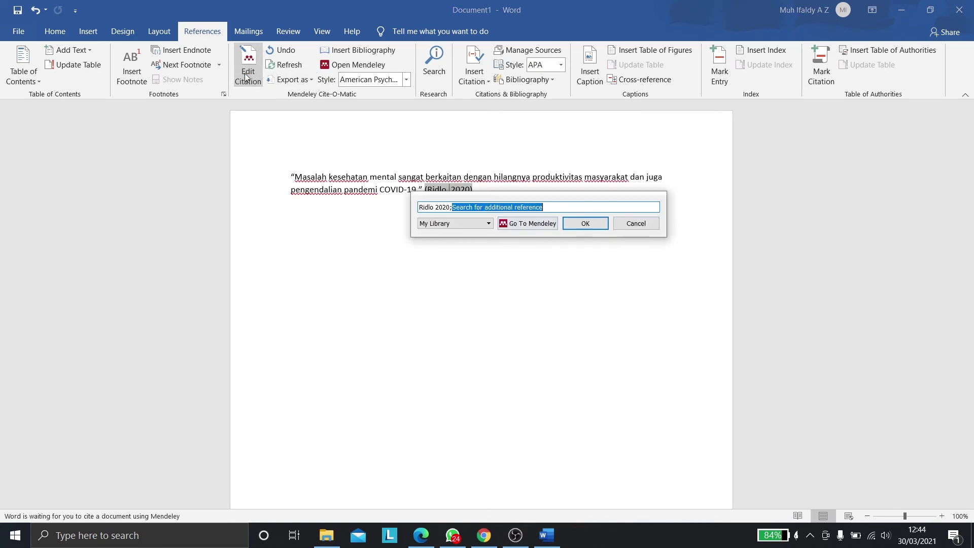
click(437, 207)
click(476, 221)
text(16)
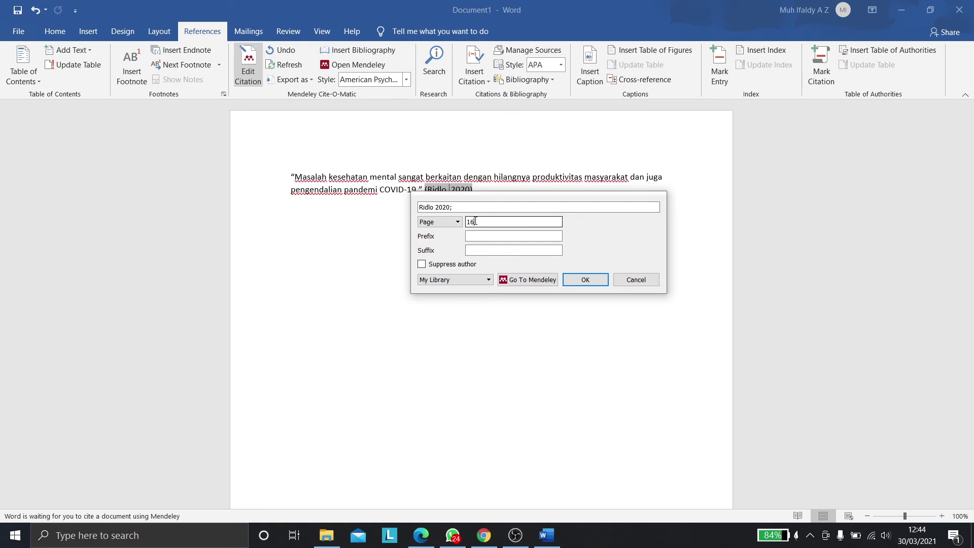
text(1)
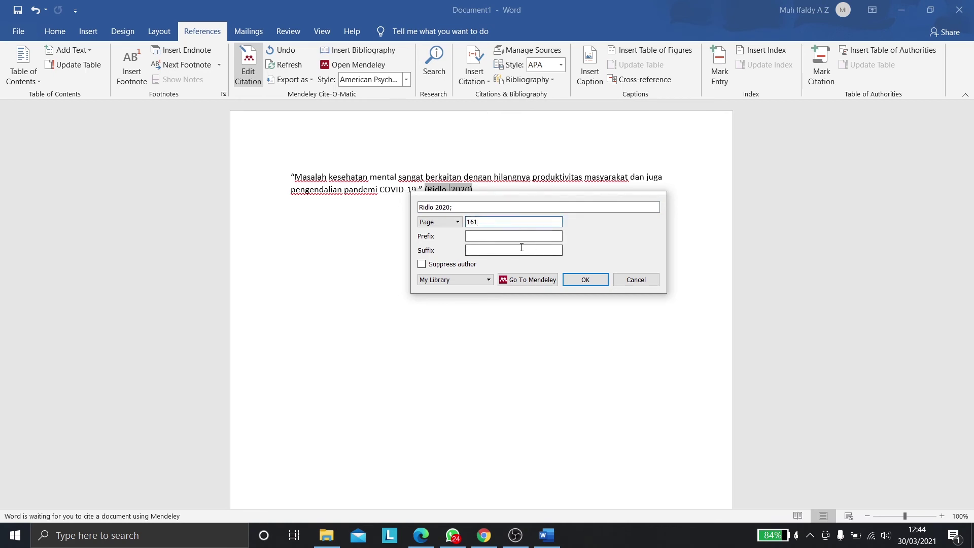
click(583, 280)
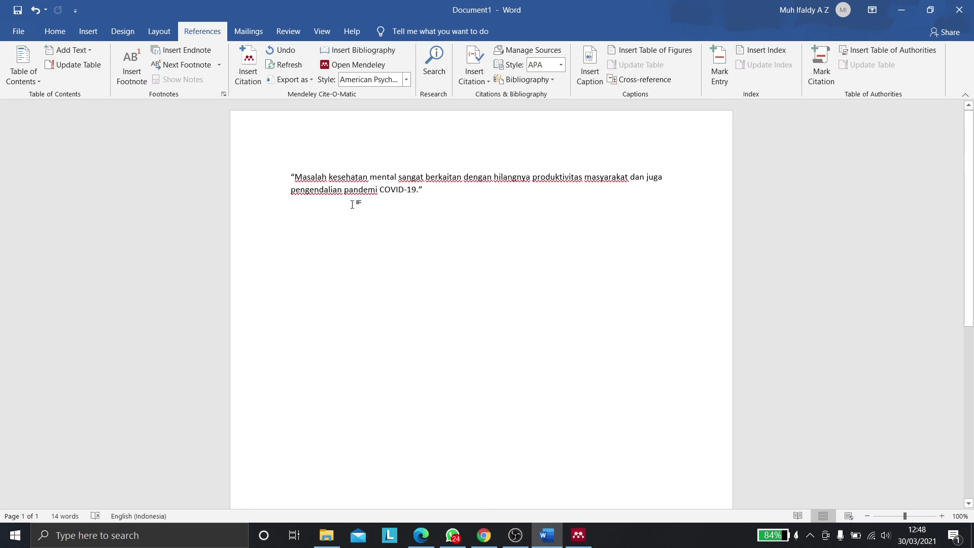
Insert a citation of the COVID-19 mental health article directly after the closing quotation mark, finding it by the author's surname.
click(248, 73)
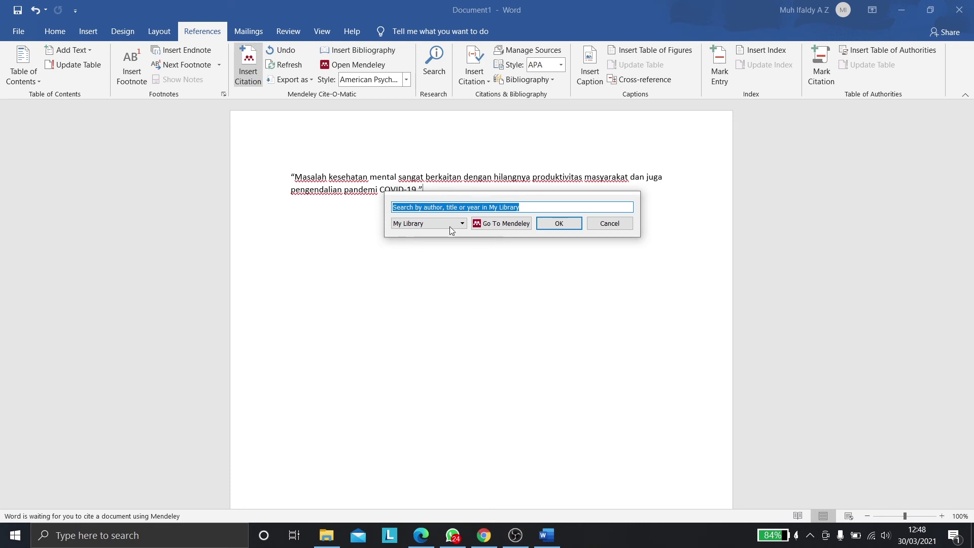
text(r)
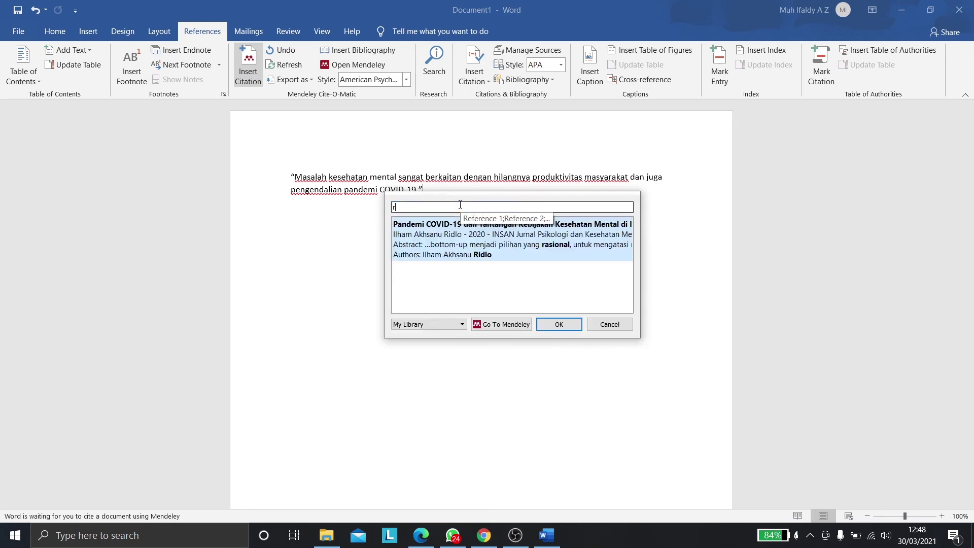
text(idlo)
click(462, 228)
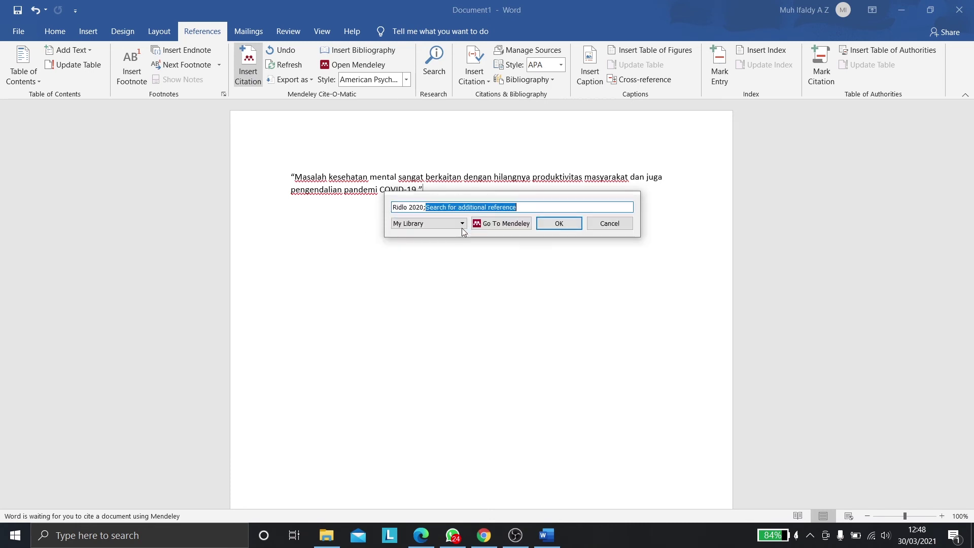
click(560, 223)
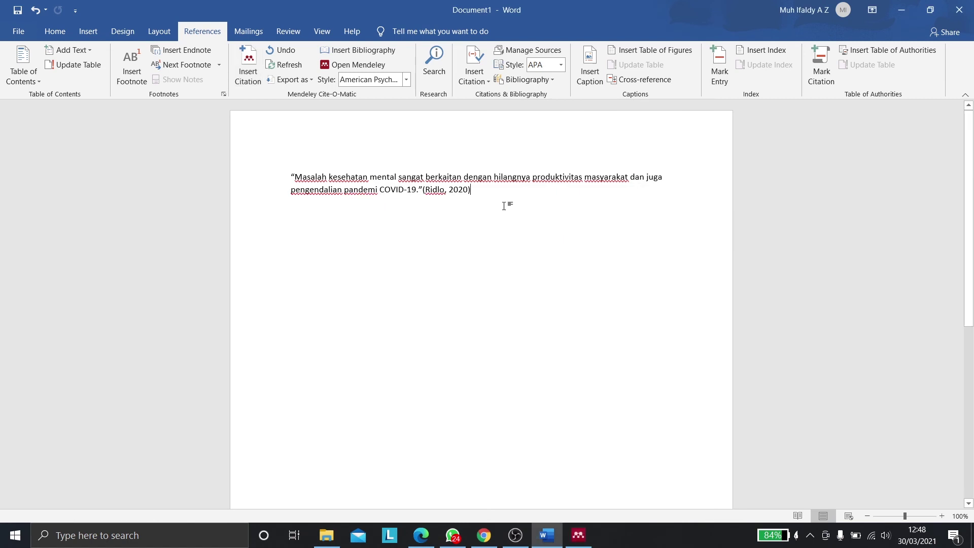
click(459, 191)
click(487, 194)
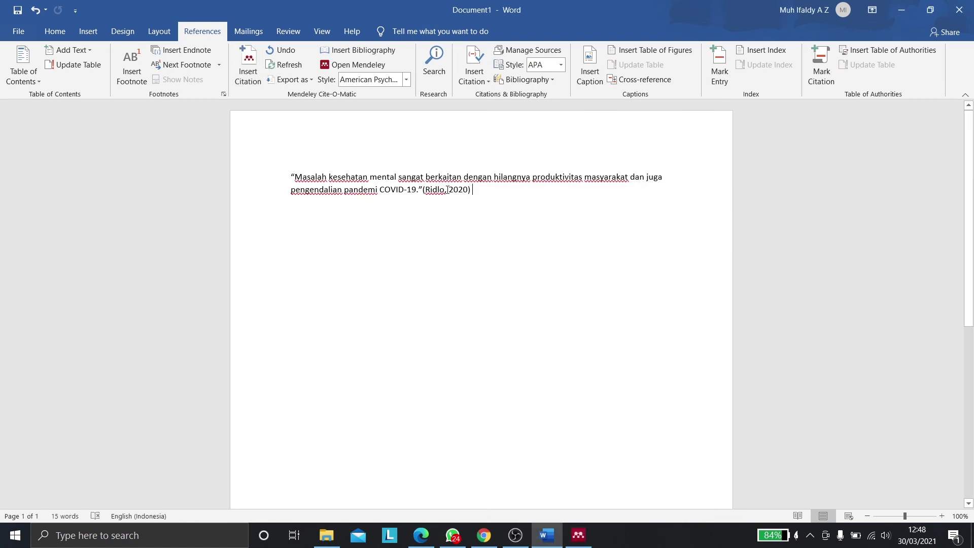
Edit the inserted citation to suppress the author.
click(447, 190)
click(256, 69)
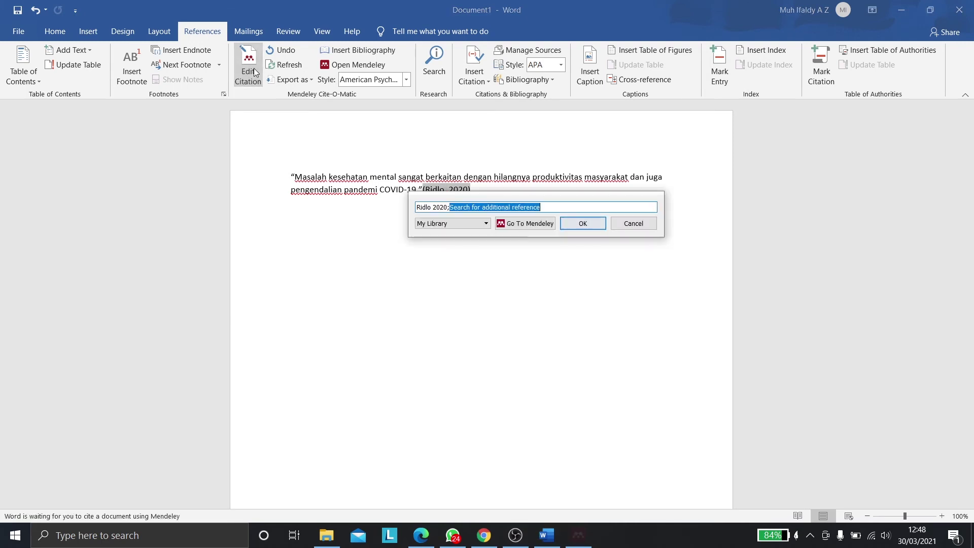
click(435, 208)
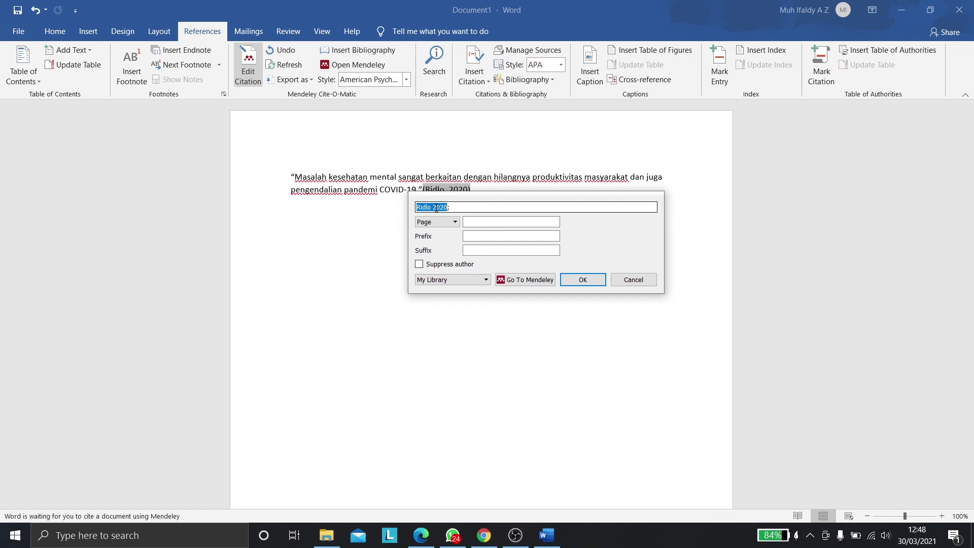
click(420, 264)
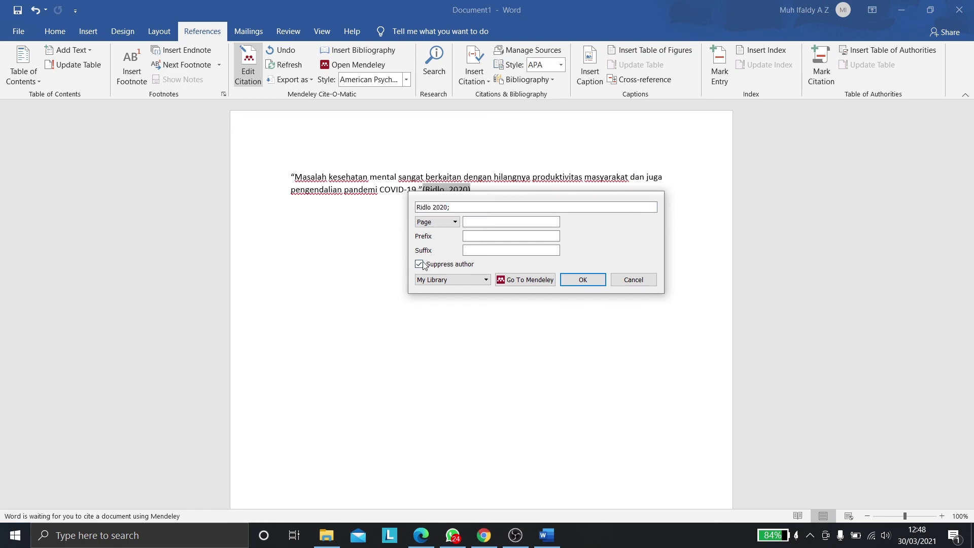
click(590, 279)
click(455, 191)
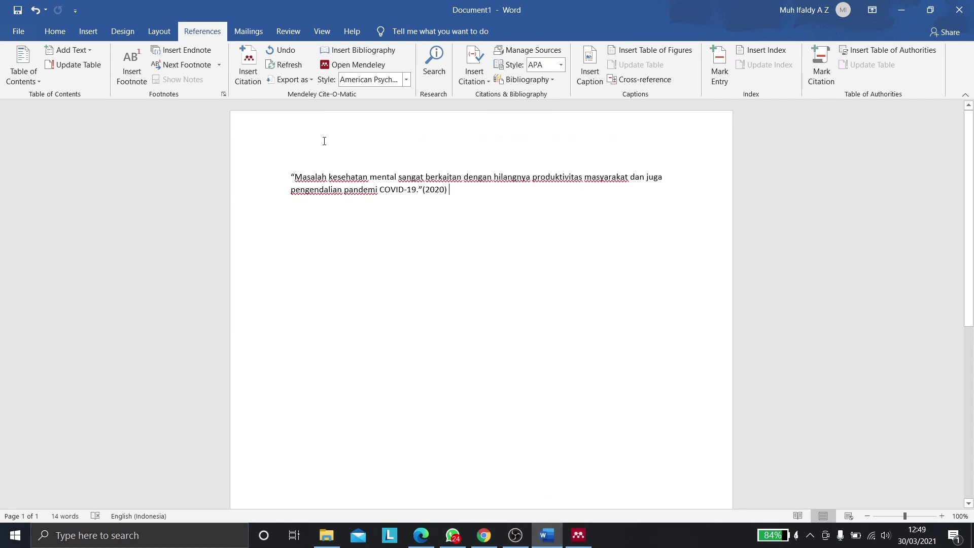
Set the citation's page to 161, keeping the author suppressed.
click(441, 196)
click(249, 71)
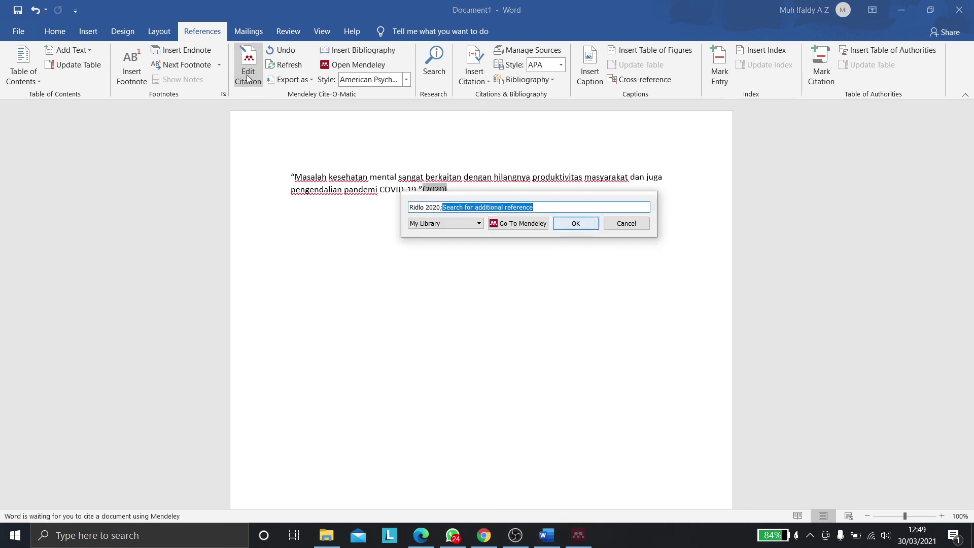
click(428, 208)
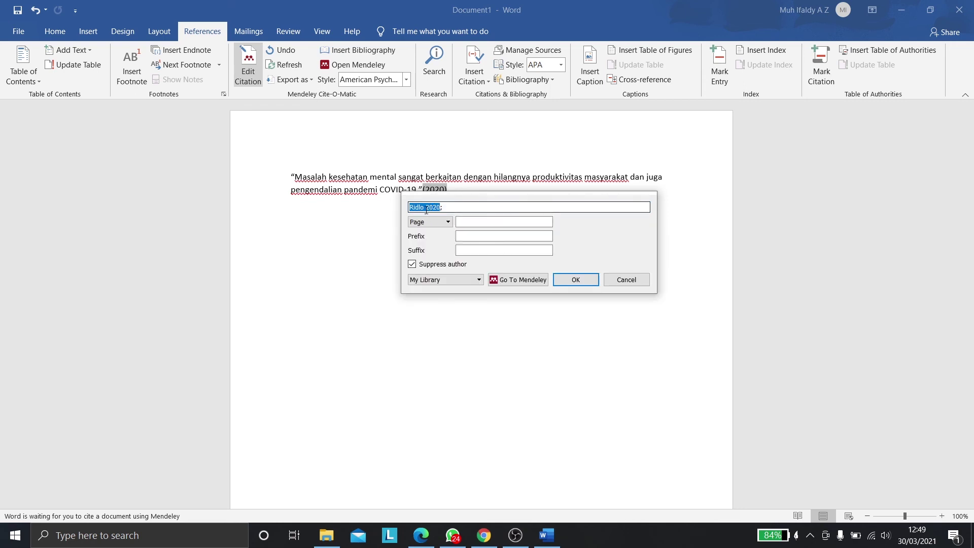
click(411, 264)
click(412, 265)
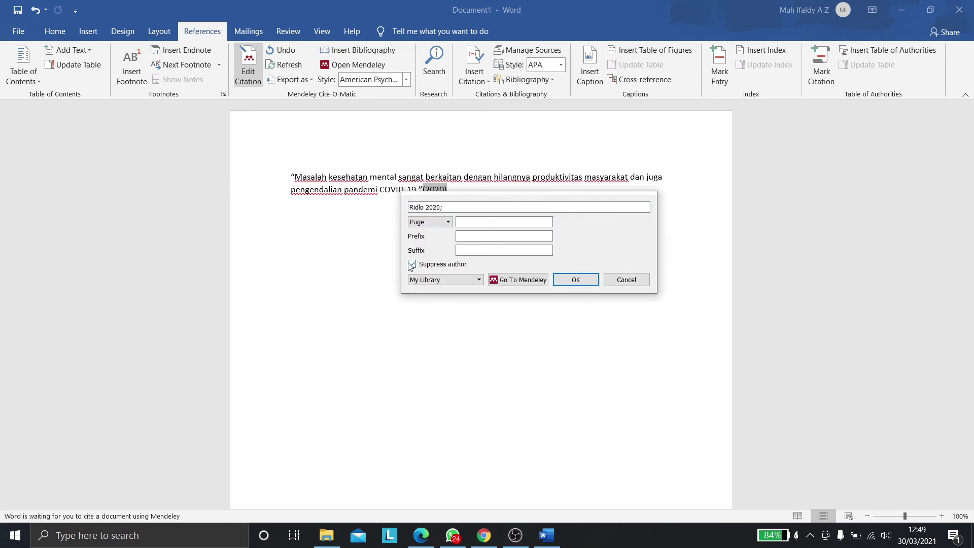
click(496, 221)
text(161)
click(569, 281)
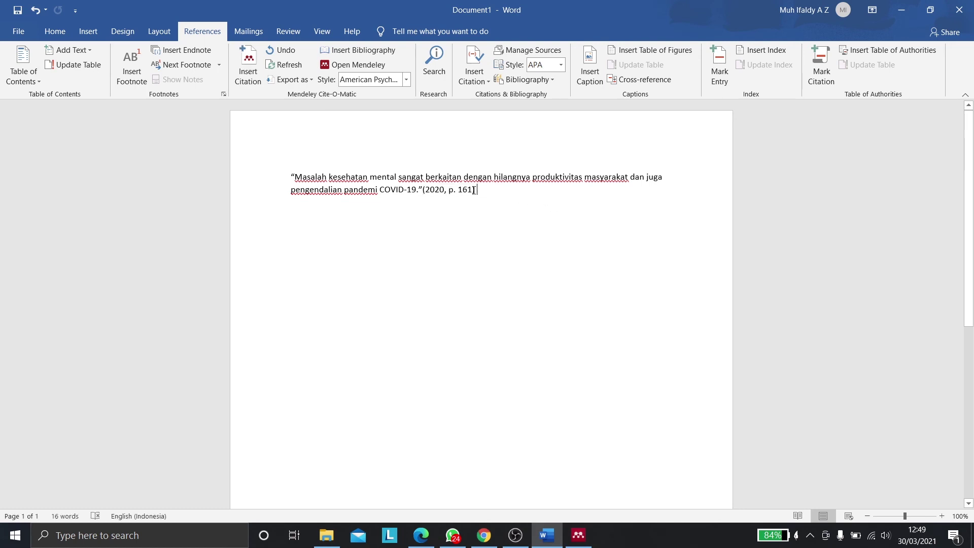
click(456, 189)
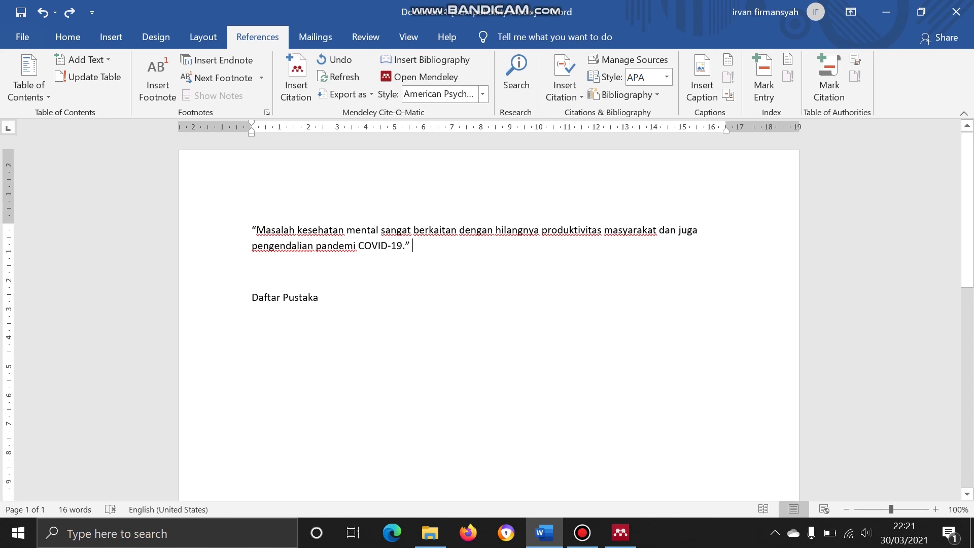
Cite "Pandemi COVID-19 dan Tantangan Kebijakan Kesehatan Mental" and "Arah Kebijakan Kesehatan Mental" together after the quoted sentence, searching "r" for each.
click(296, 79)
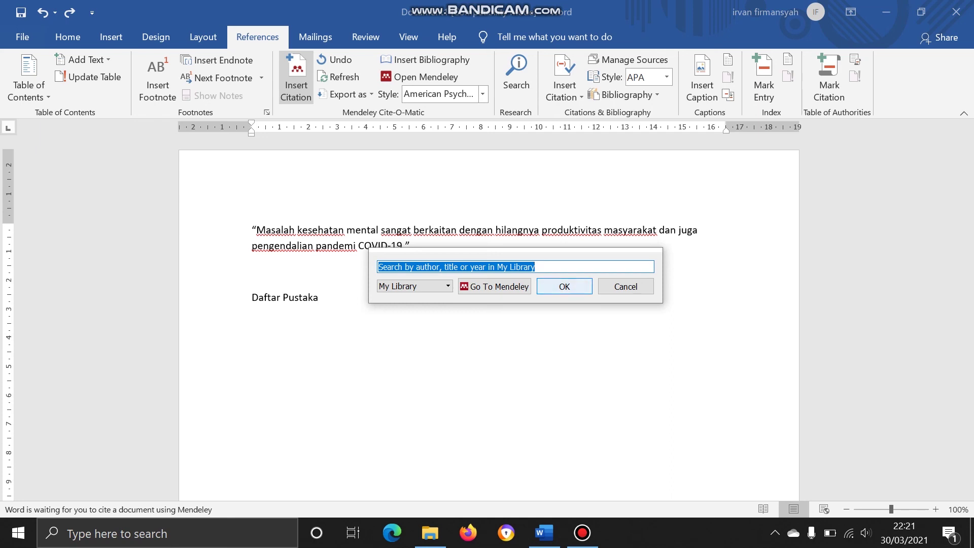
text(r)
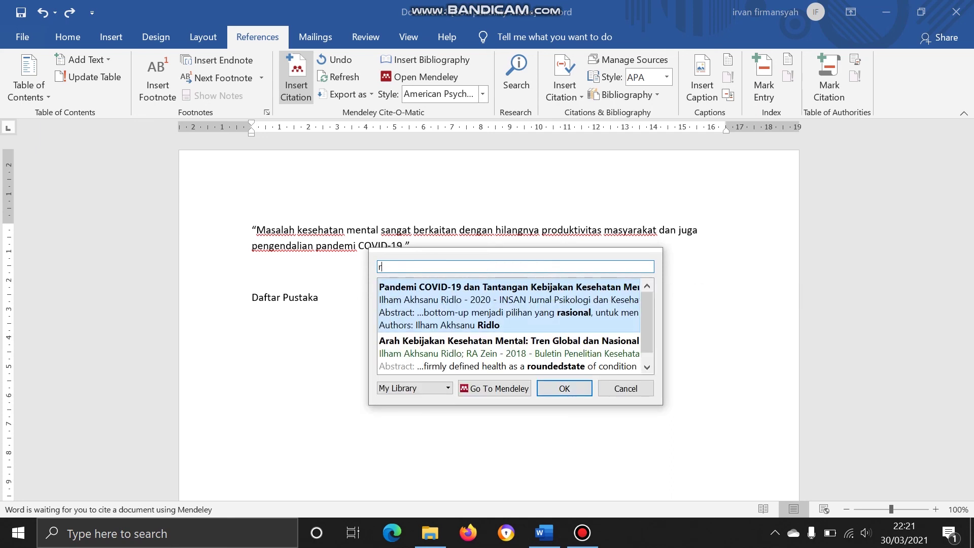
key(Return)
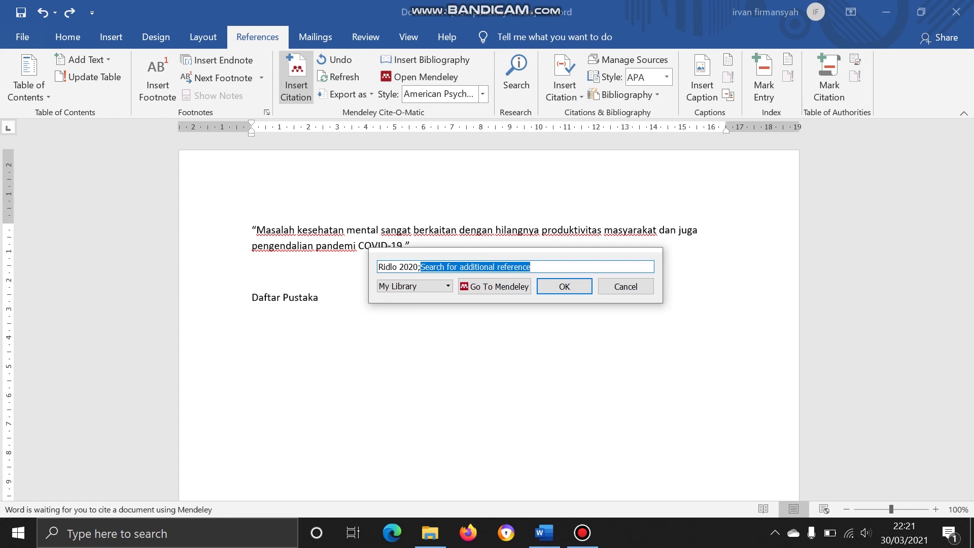
text(r)
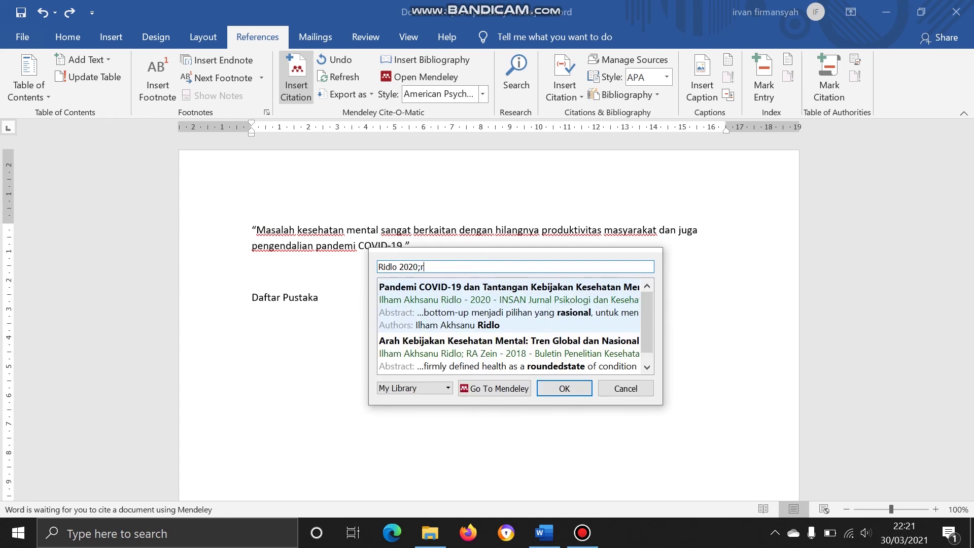
key(Down)
key(Return)
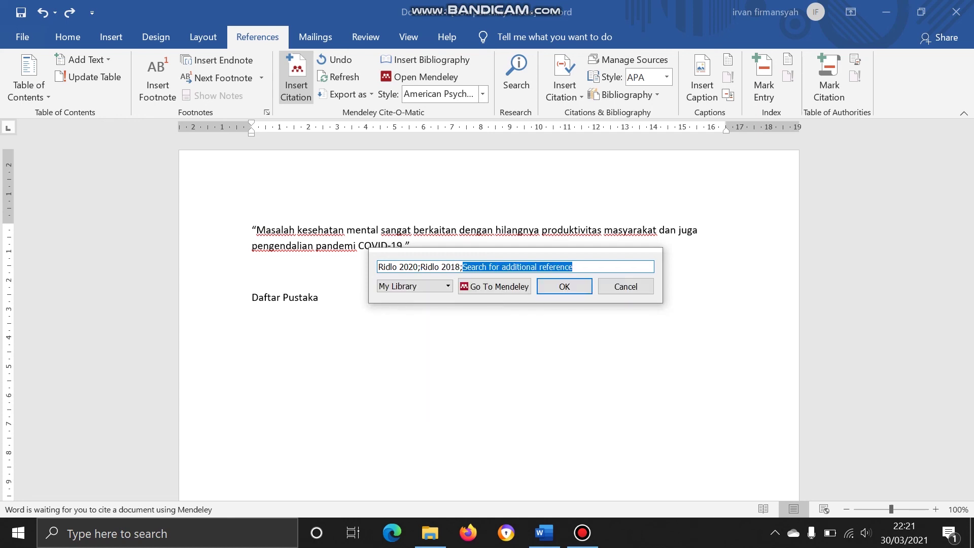
click(565, 286)
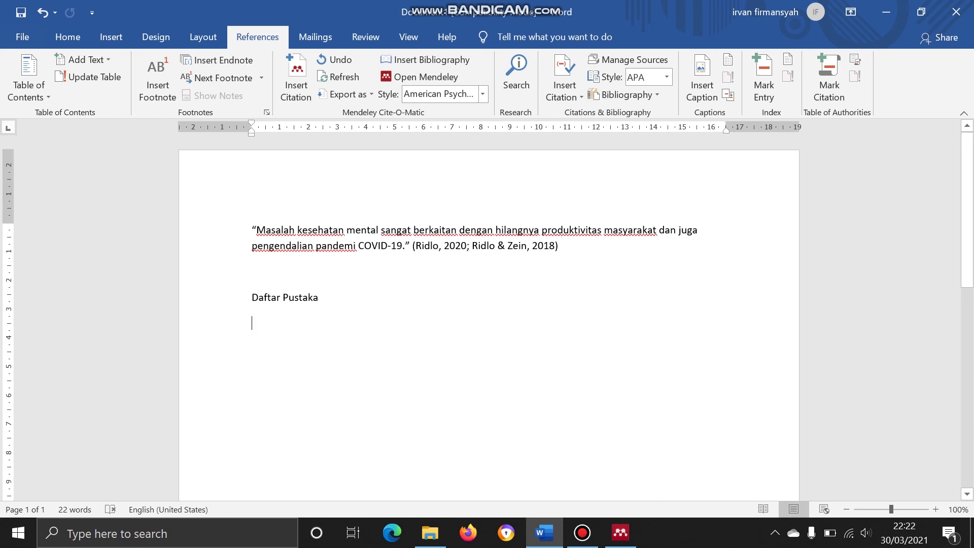
Insert the Mendeley bibliography below the "Daftar Pustaka" heading.
click(425, 59)
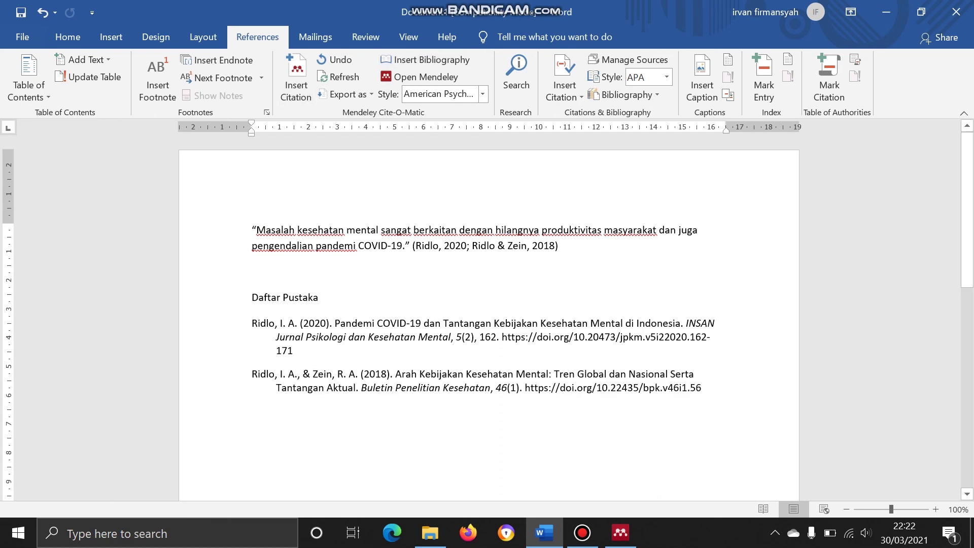